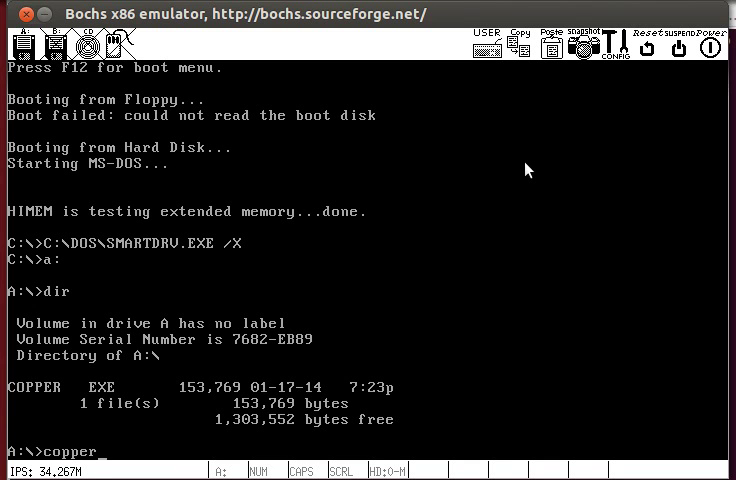
Step: Start COPPER.EXE from drive A: and let the demo run to its 'PRESENTS:' intro
key("Return")
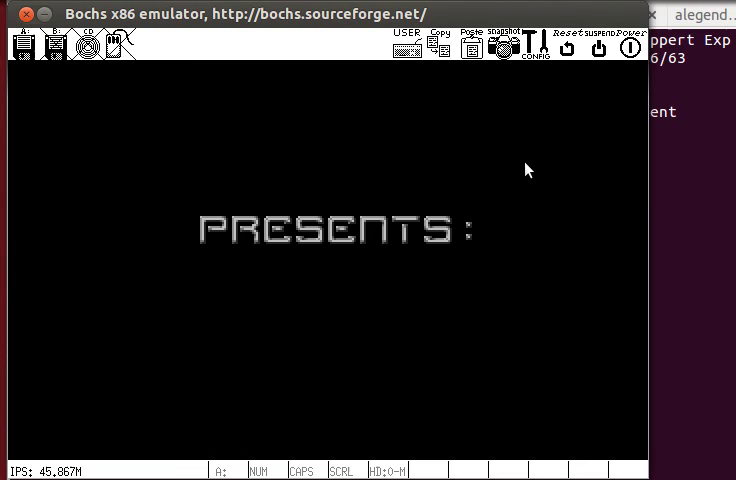